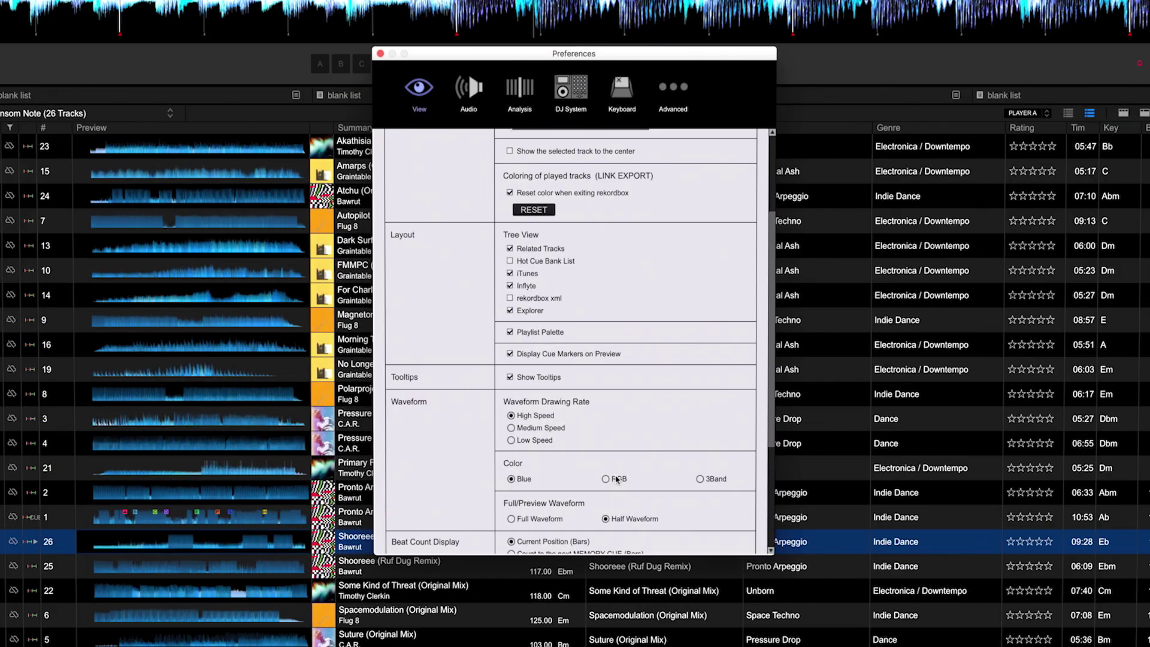
# Switch the Preferences waveform colour from Blue to RGB
pyautogui.click(617, 480)
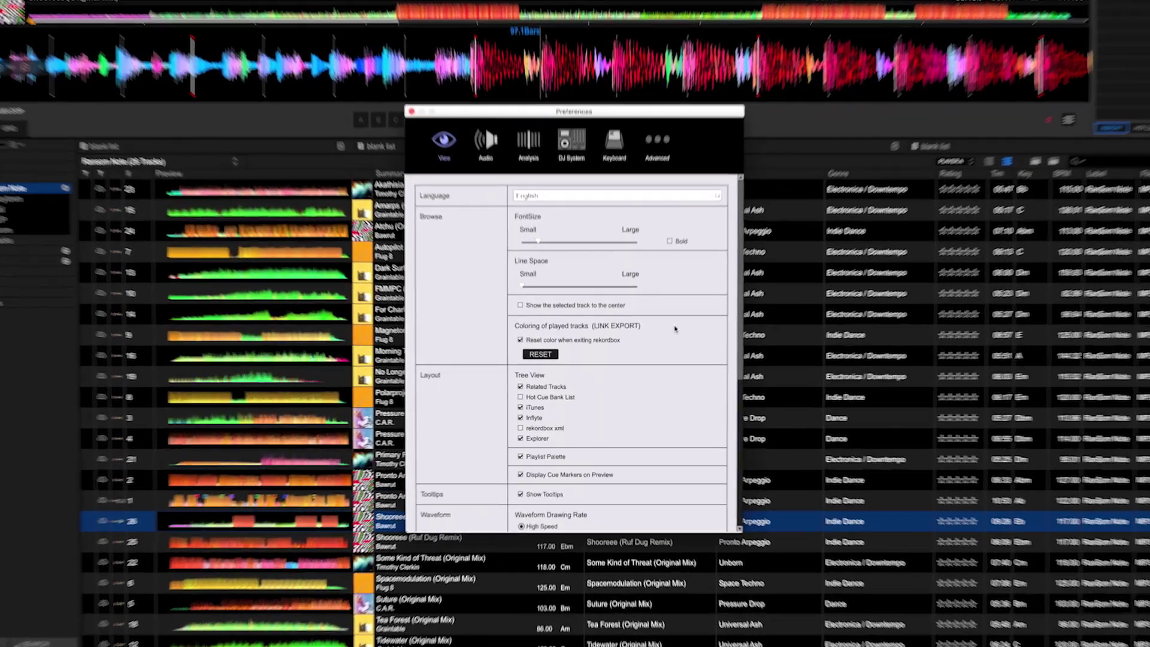
pyautogui.scroll(-3, 693, 244)
pyautogui.scroll(-2, 693, 313)
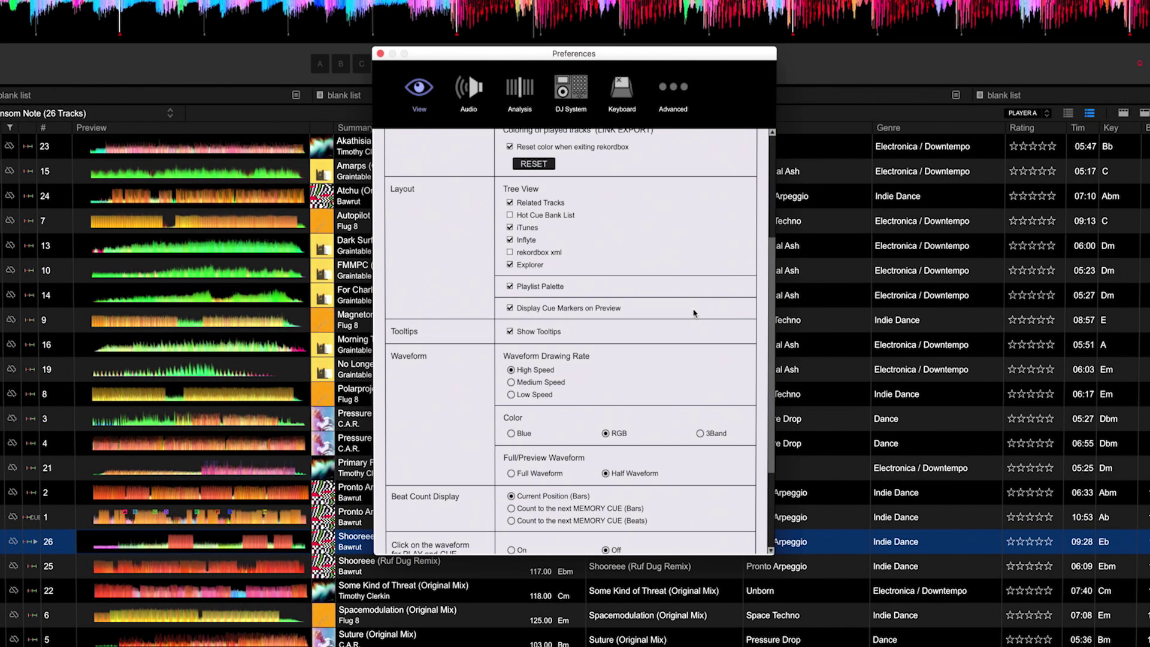
# Set the waveform colour option to 3Band
pyautogui.click(700, 434)
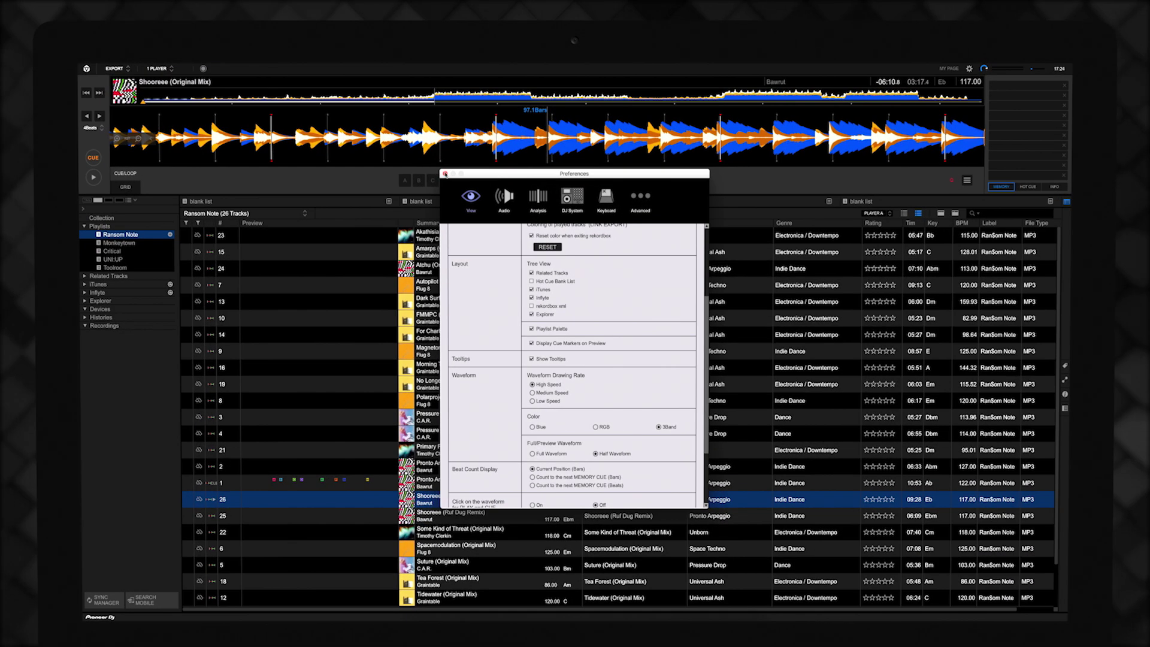
# Close Preferences and jump Shooreee's playback to around 07:21 on the overview waveform
pyautogui.click(444, 174)
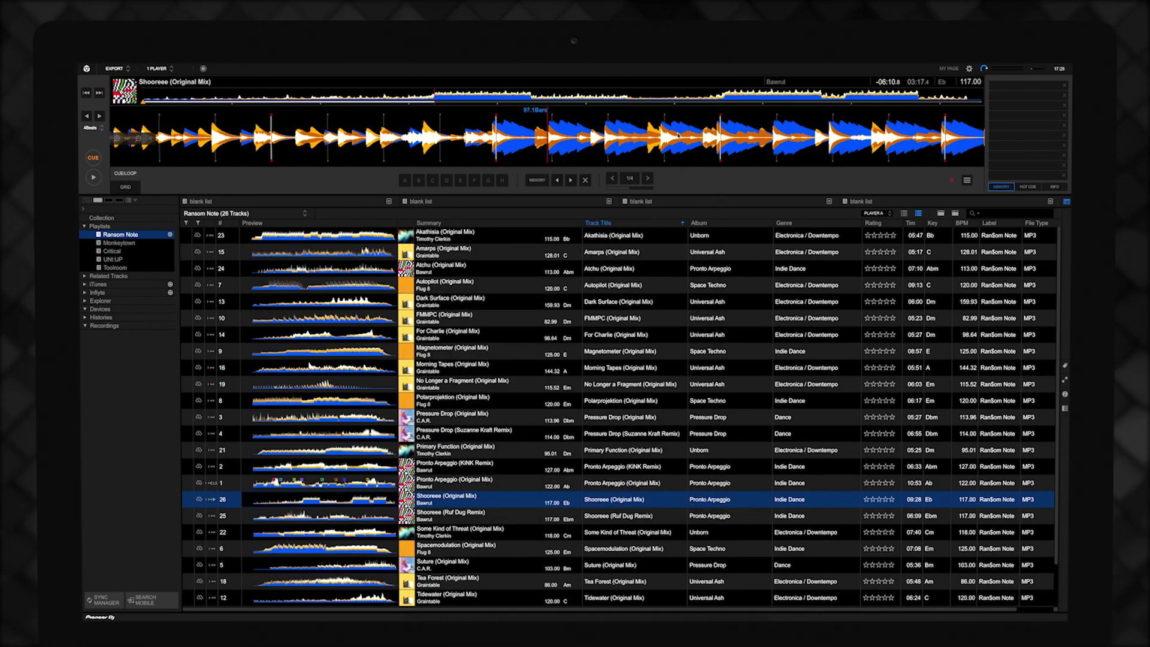
pyautogui.click(794, 102)
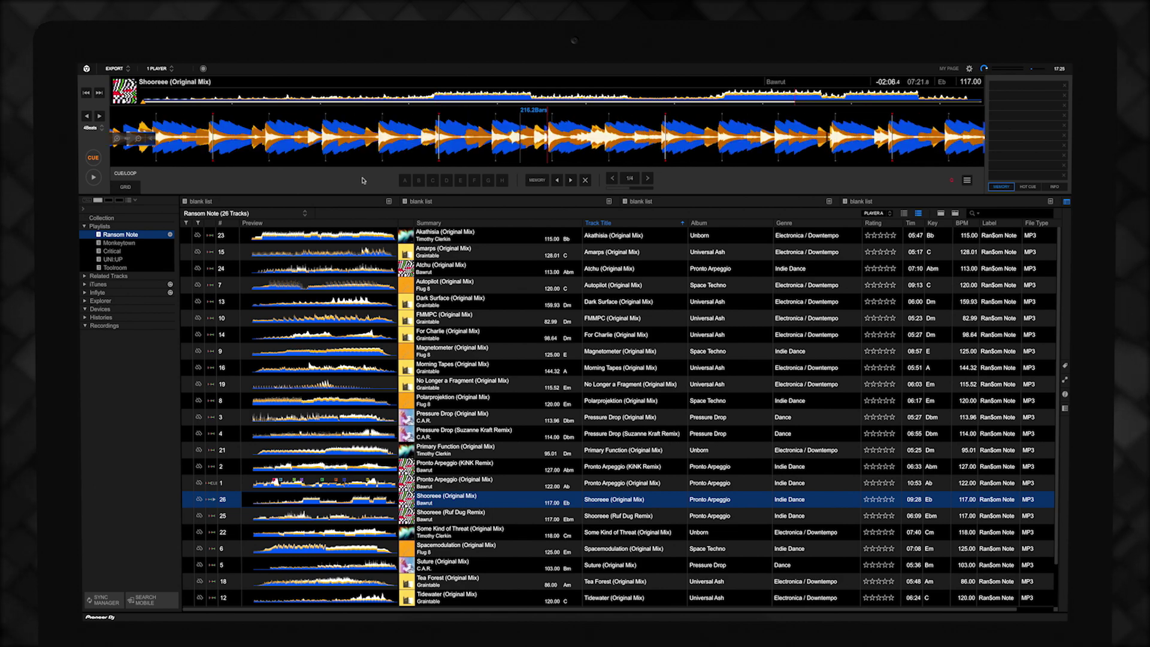